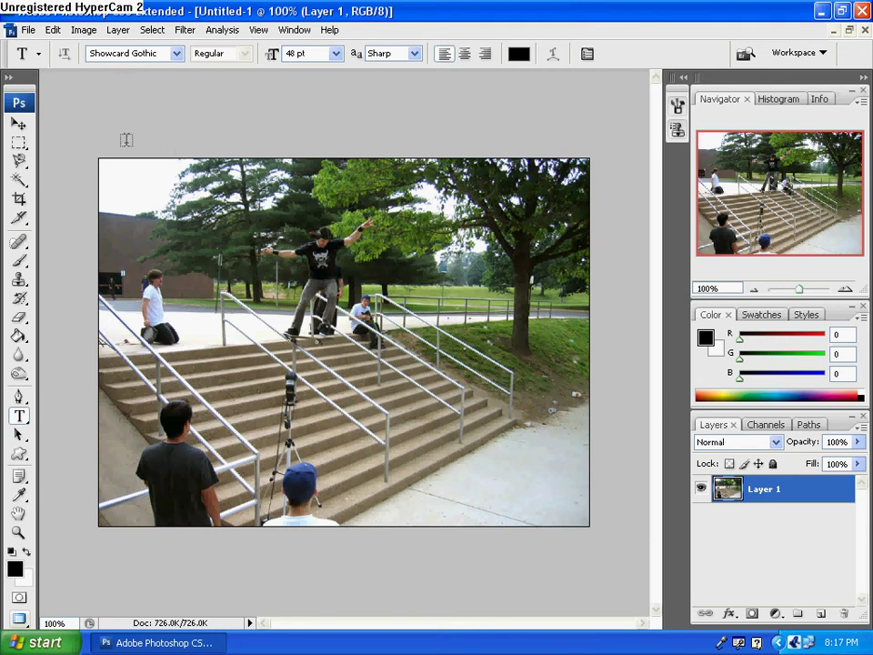
Switch to the Rectangular Marquee tool and add a new empty Layer 2 above the skate photo.
{"action": "left_click", "coordinate": [19, 143]}
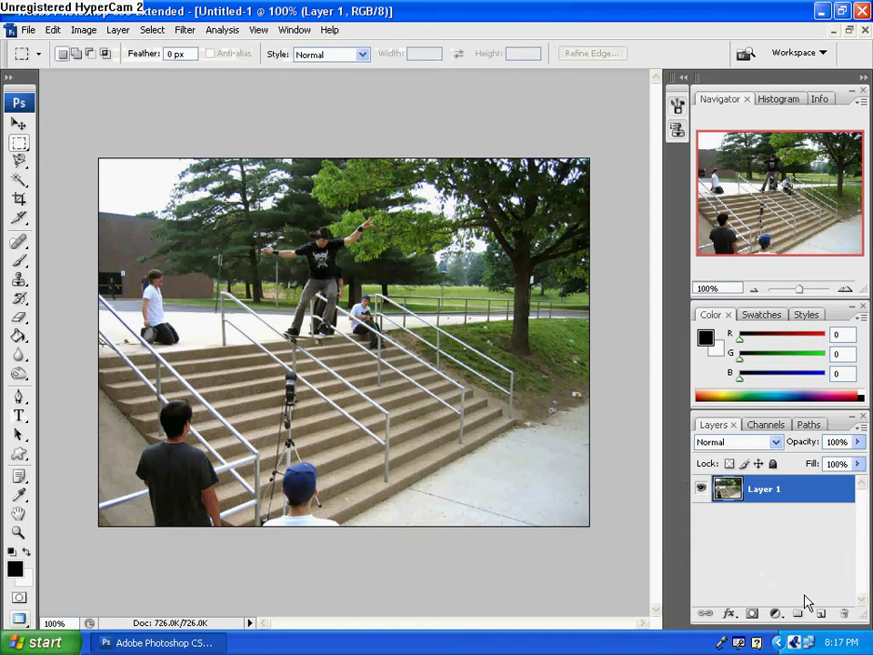
{"action": "left_click", "coordinate": [820, 614]}
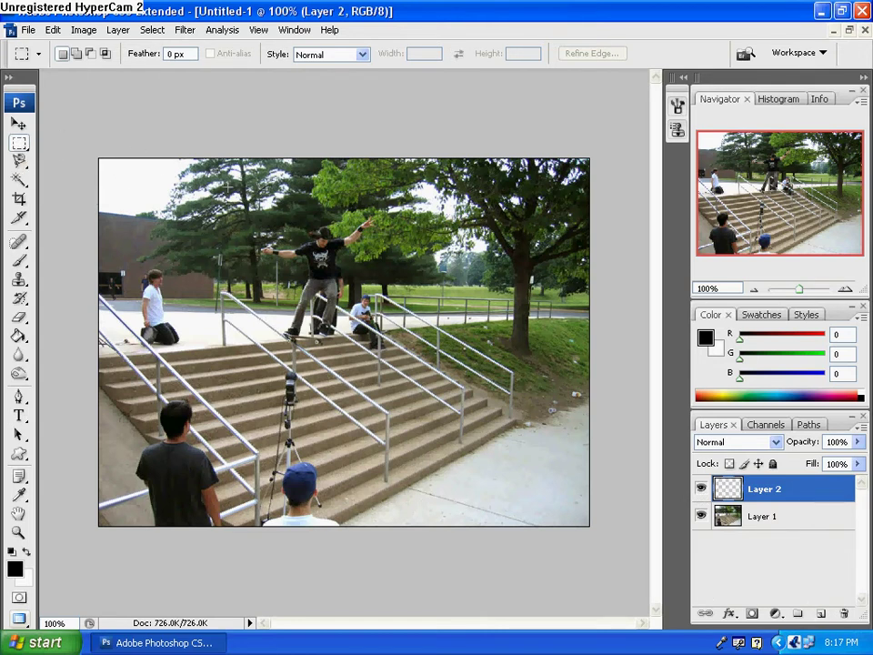
Make a rectangle with an inner cut-out, fill it white as a Polaroid frame, then deselect.
{"action": "left_click_drag", "start_coordinate": [225, 182], "coordinate": [435, 425]}
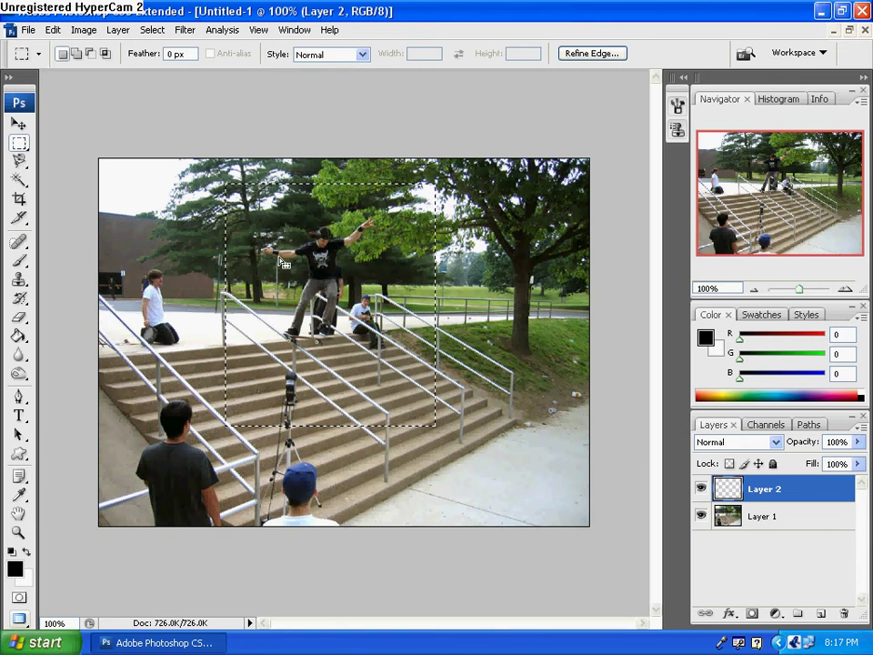
{"action": "key", "text": "alt"}
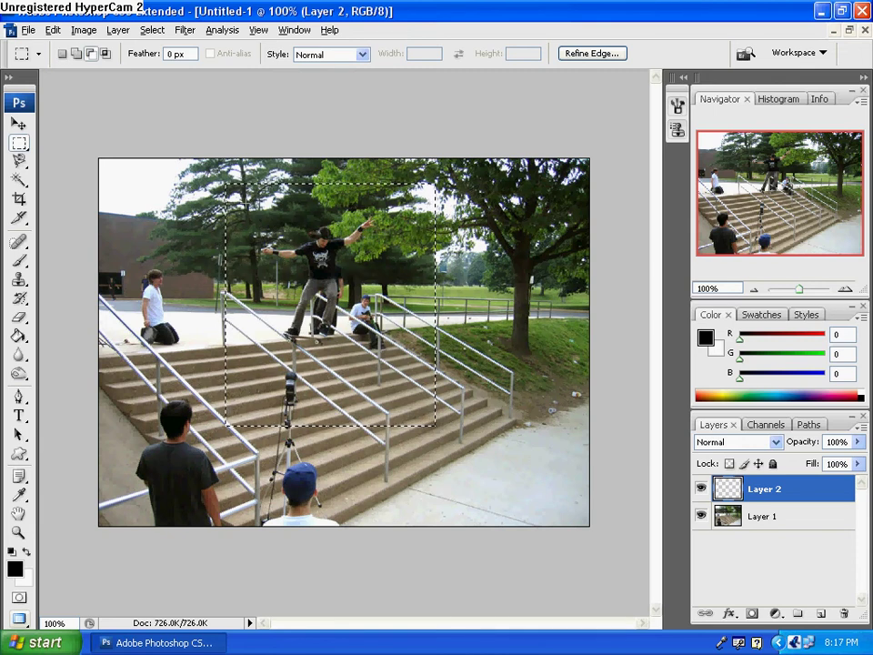
{"action": "left_click", "coordinate": [236, 194]}
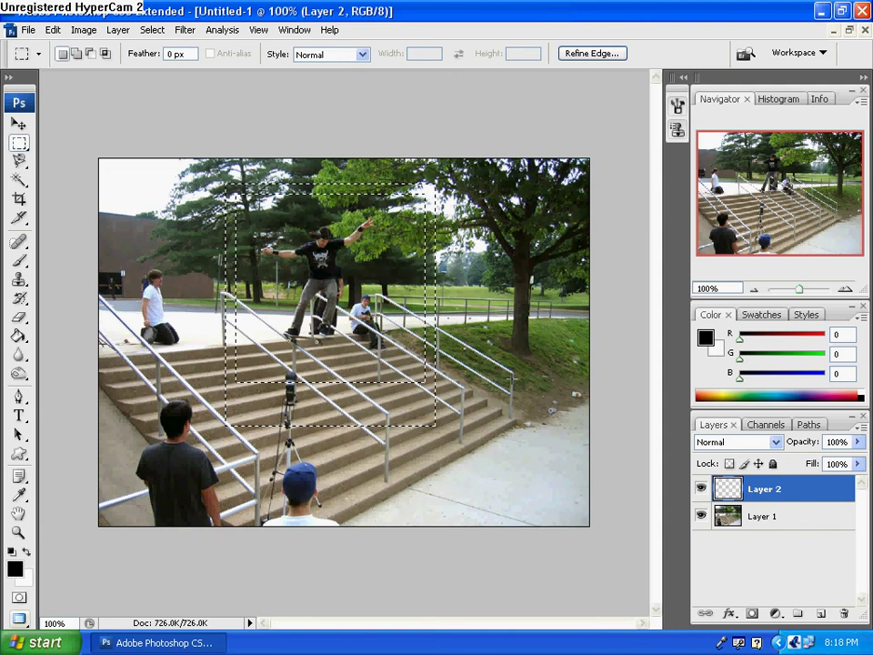
{"action": "key", "text": "alt+BackSpace"}
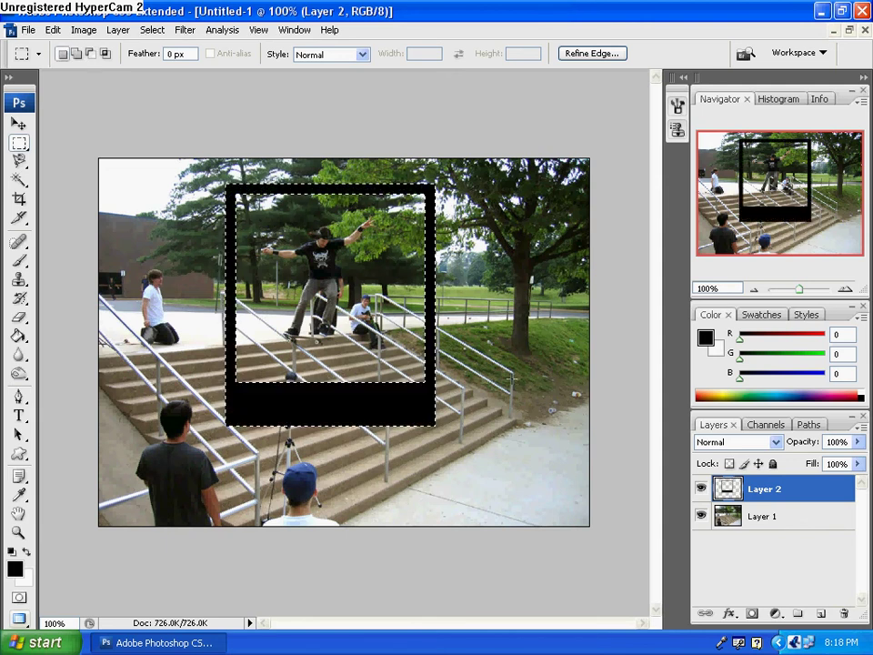
{"action": "key", "text": "ctrl+BackSpace"}
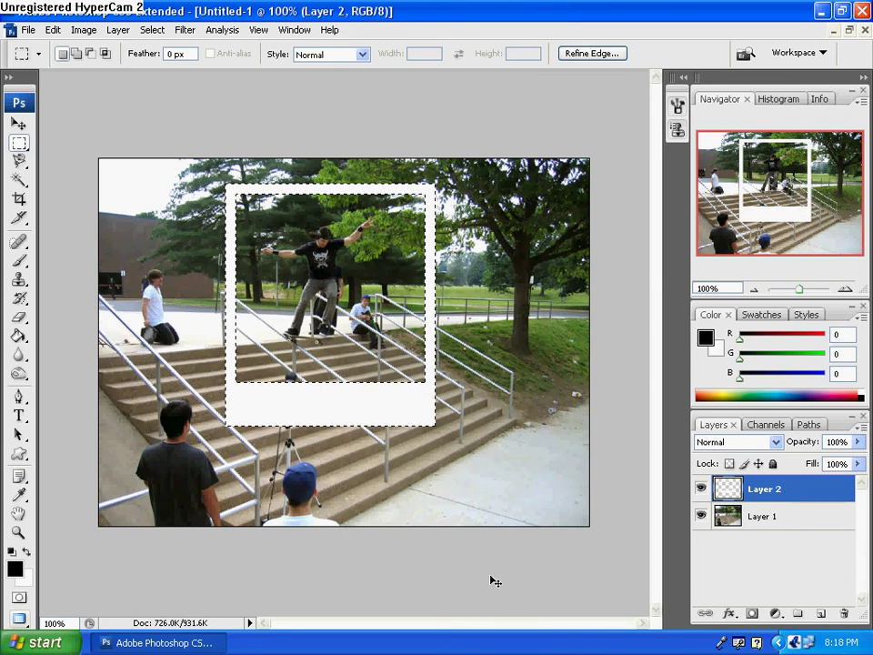
{"action": "left_click", "coordinate": [441, 390]}
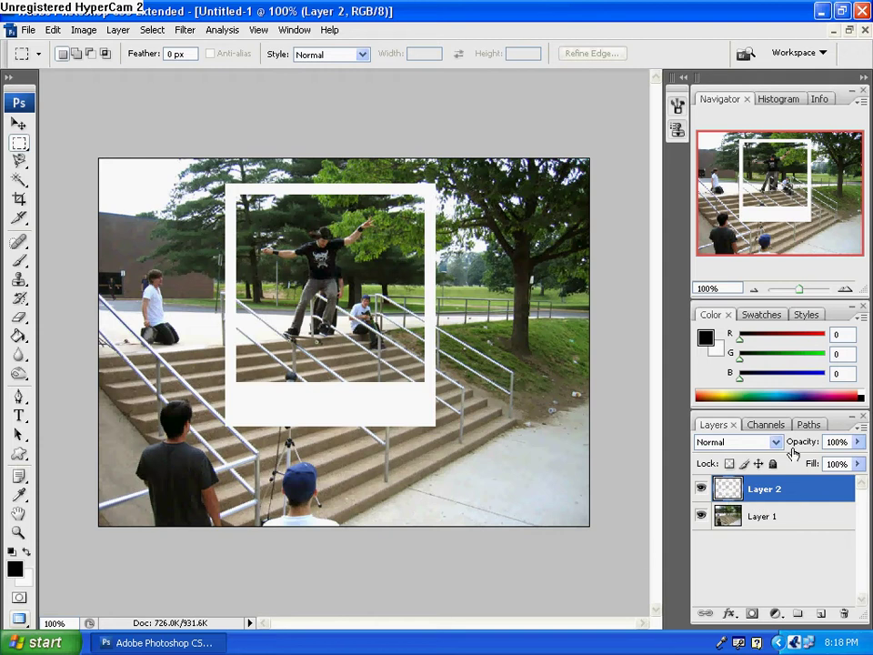
Give the Layer 2 frame a 1 px black Stroke layer style.
{"action": "double_click", "coordinate": [782, 493]}
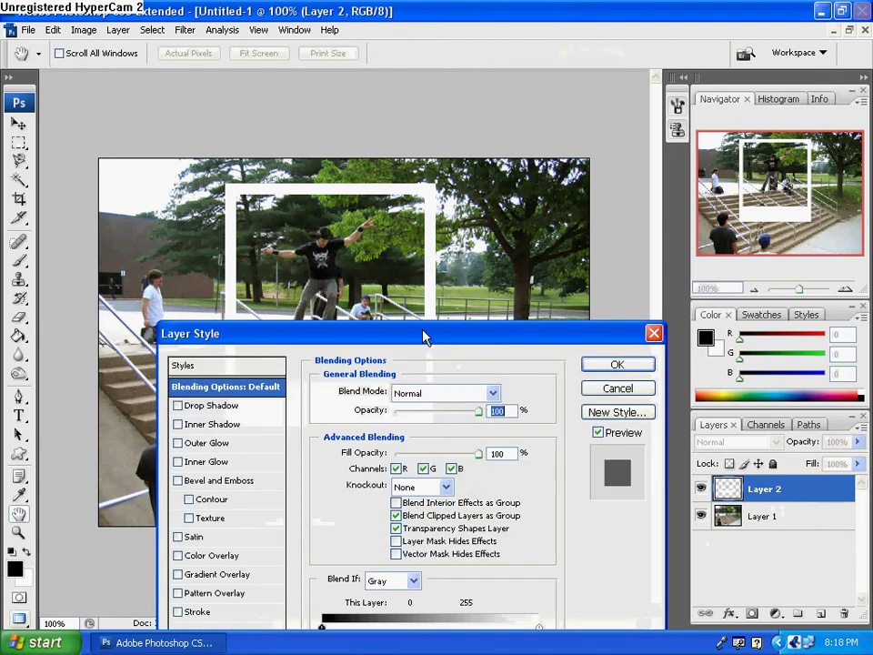
{"action": "mouse_move", "coordinate": [424, 338]}
{"action": "left_mouse_down"}
{"action": "mouse_move", "coordinate": [554, 209]}
{"action": "mouse_move", "coordinate": [670, 209]}
{"action": "left_mouse_up"}
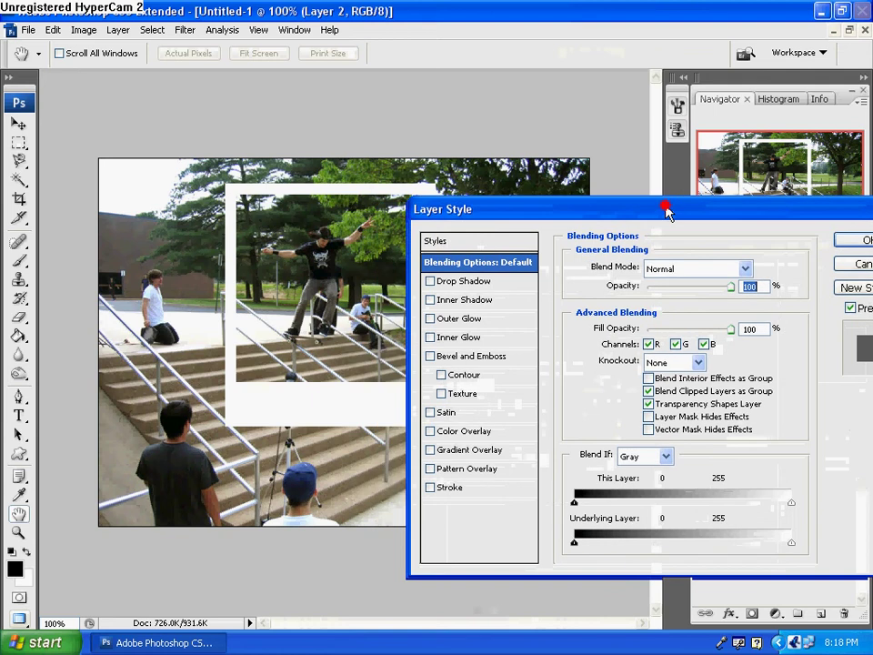
{"action": "left_click", "coordinate": [454, 489]}
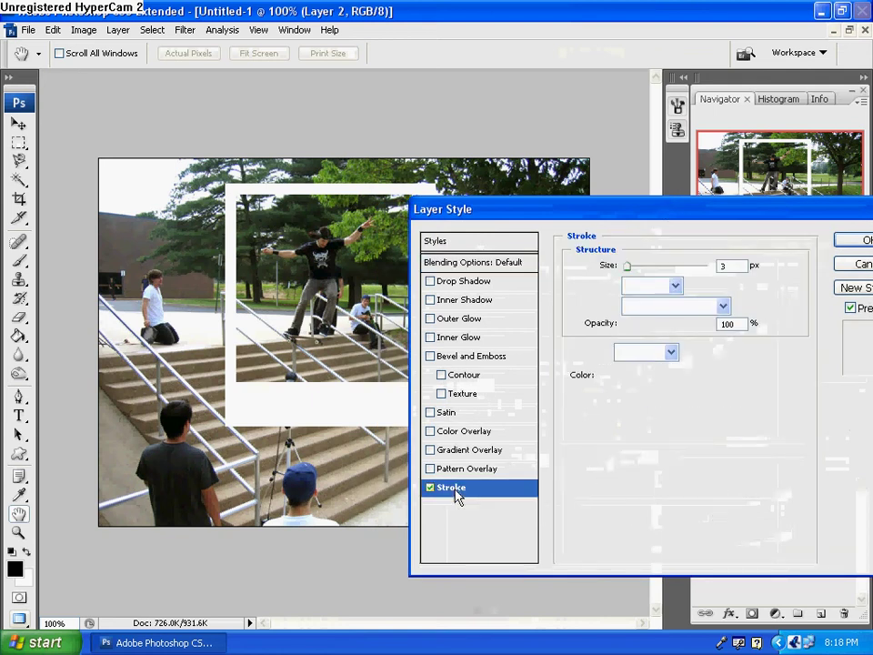
{"action": "left_click", "coordinate": [604, 376]}
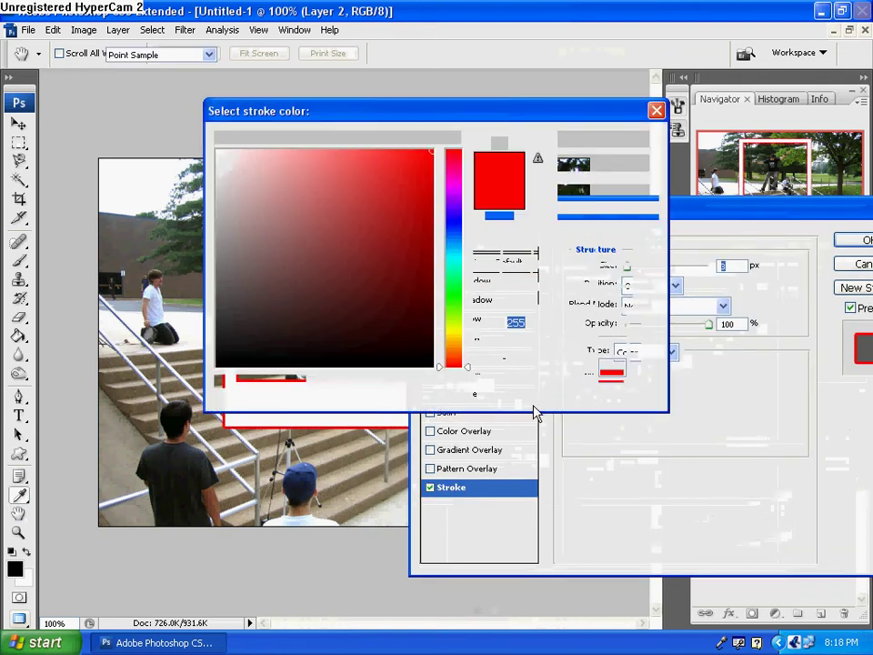
{"action": "left_click", "coordinate": [218, 366]}
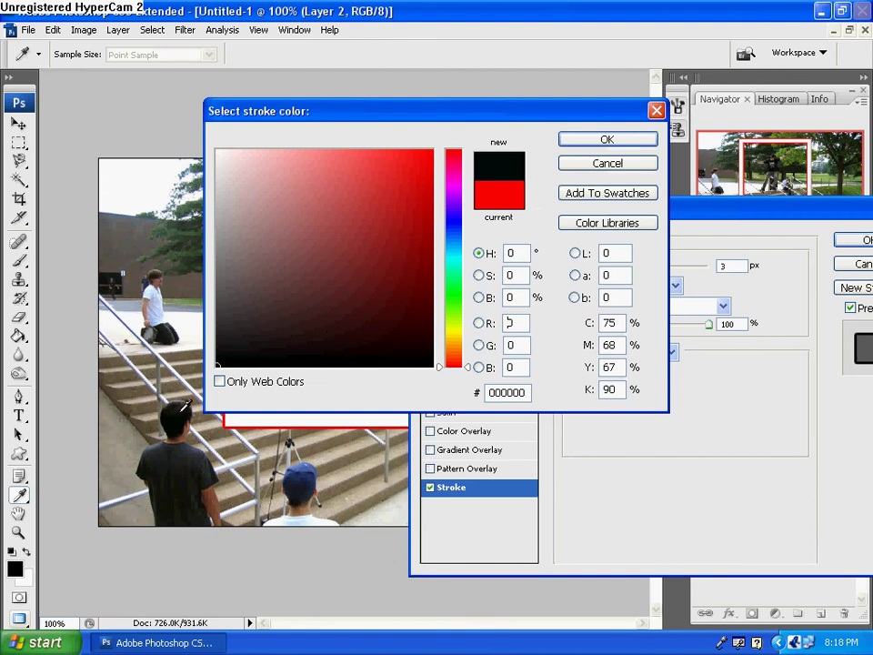
{"action": "left_click", "coordinate": [598, 139]}
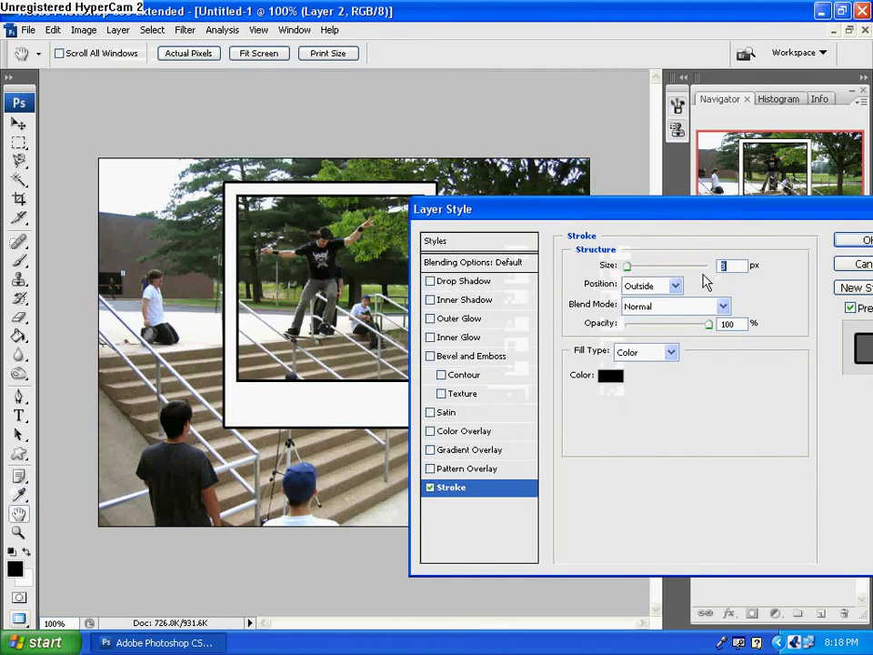
{"action": "type", "text": "1"}
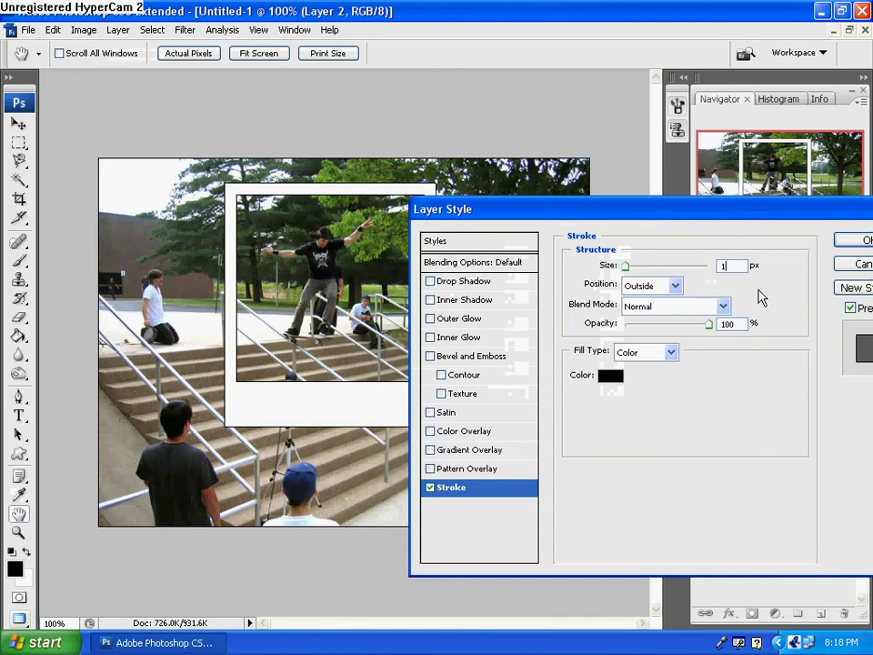
{"action": "left_click", "coordinate": [846, 241]}
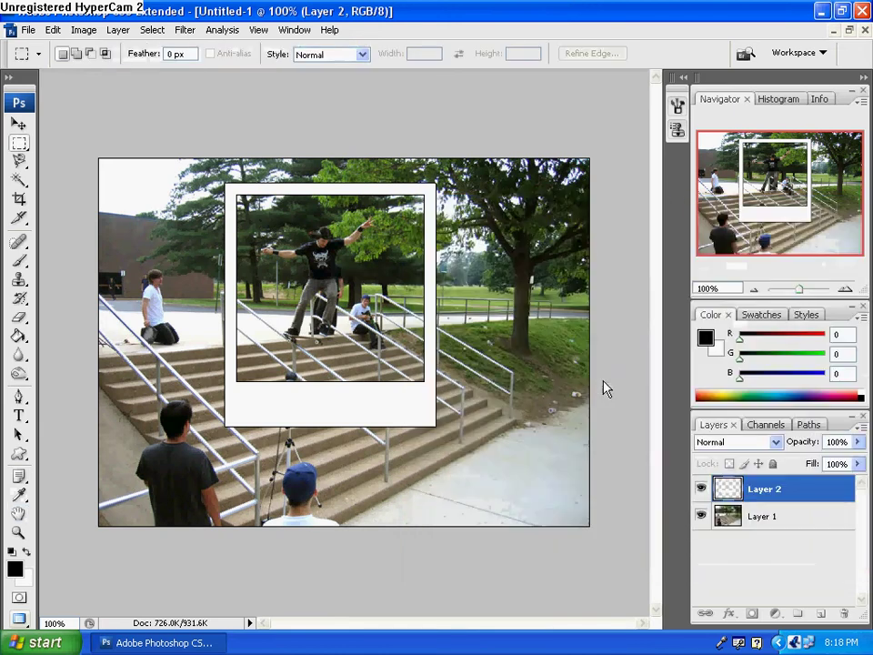
Copy the photo area inside the frame from Layer 1 onto a new Layer 3.
{"action": "left_click", "coordinate": [850, 489]}
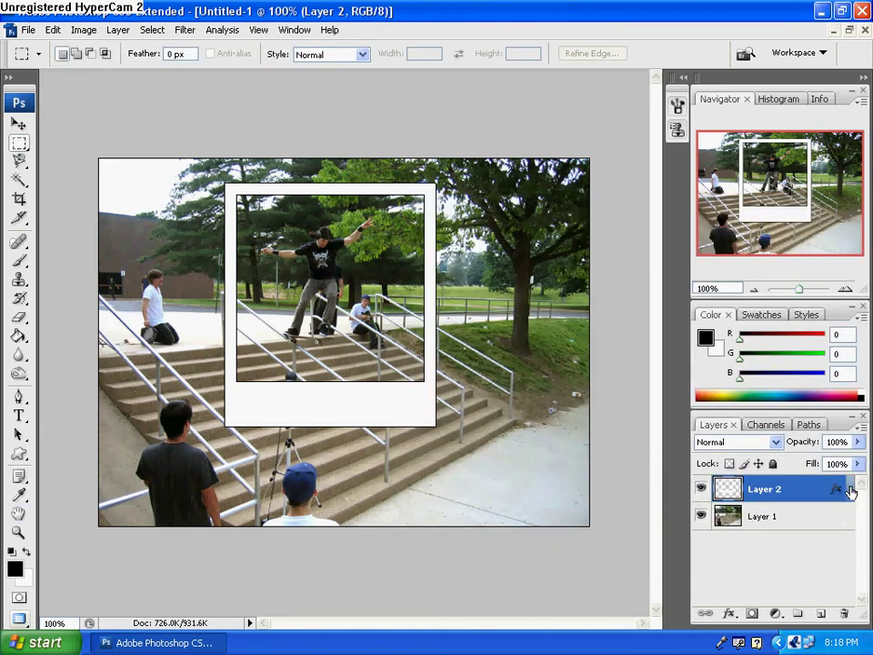
{"action": "left_click", "coordinate": [788, 518]}
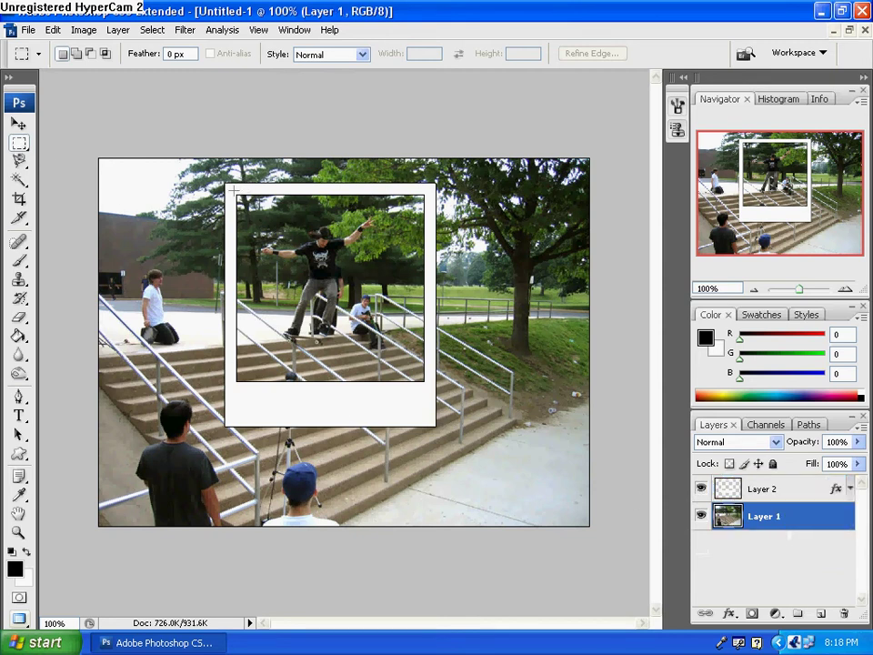
{"action": "left_click_drag", "start_coordinate": [240, 202], "coordinate": [429, 387]}
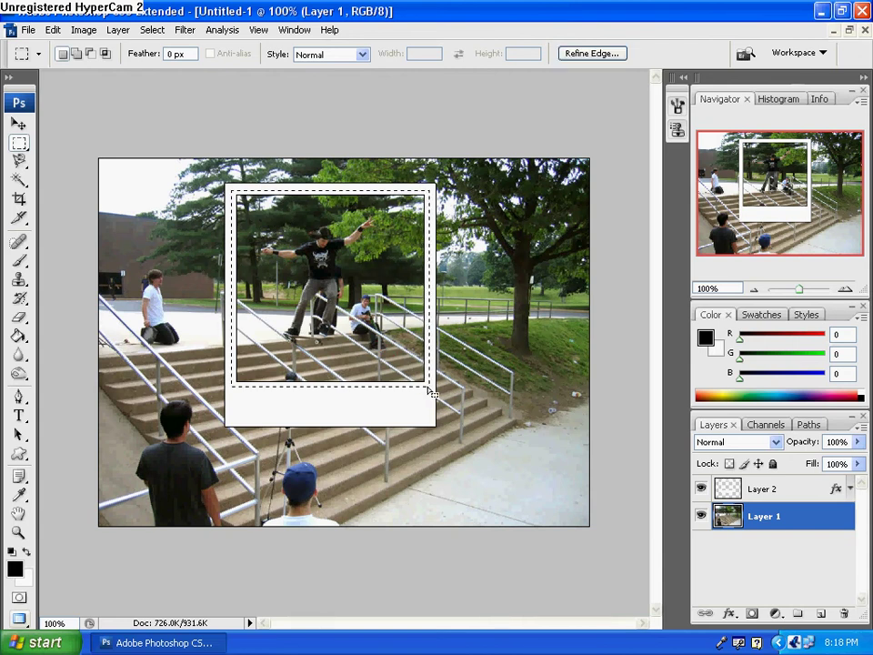
{"action": "left_click", "coordinate": [822, 613]}
{"action": "key", "text": "ctrl+v"}
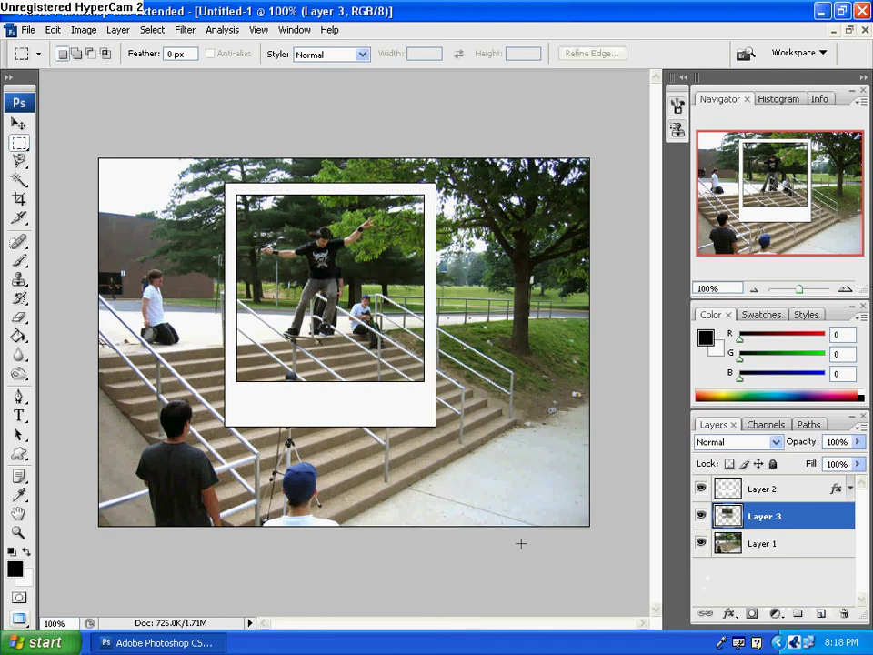
Merge the frame layer into Layer 3 and reposition the framed photo.
{"action": "left_click", "coordinate": [788, 491]}
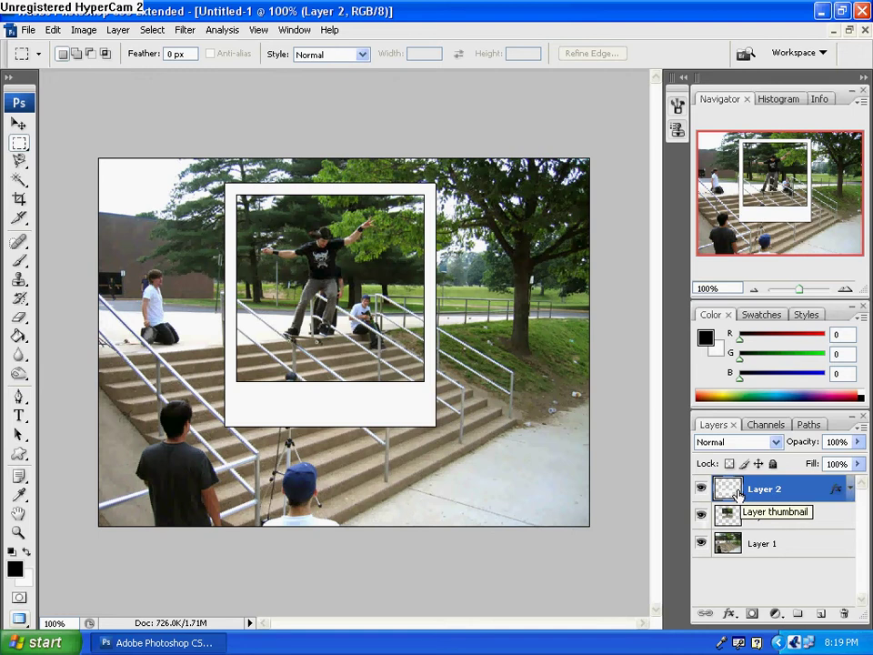
{"action": "key", "text": "ctrl+e"}
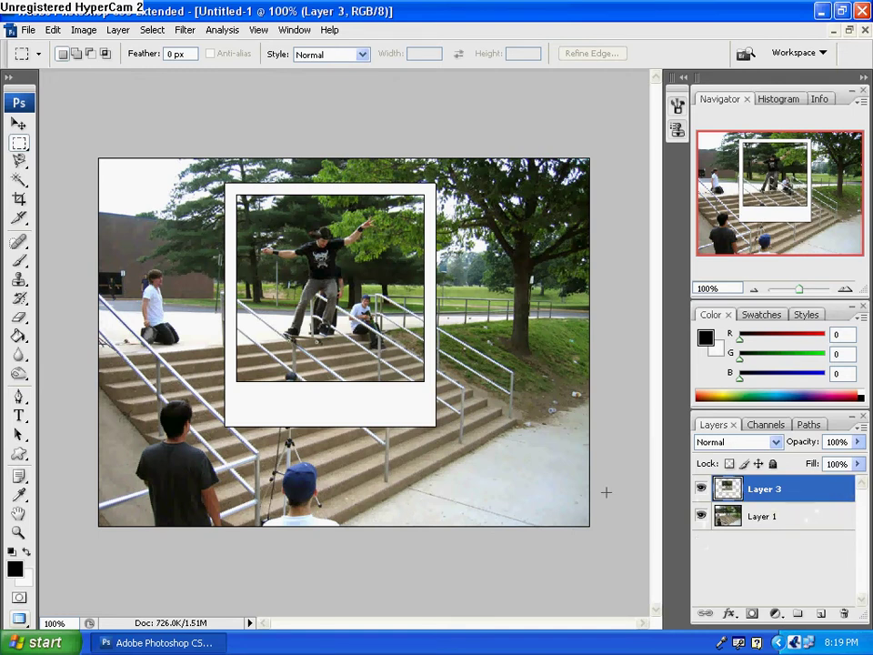
{"action": "left_click_drag", "start_coordinate": [387, 446], "coordinate": [377, 403]}
{"action": "left_click_drag", "start_coordinate": [387, 492], "coordinate": [375, 498]}
Add a Normal-mode black drop shadow to Layer 3: 75% opacity, 10 px distance, 6% spread.
{"action": "double_click", "coordinate": [788, 496]}
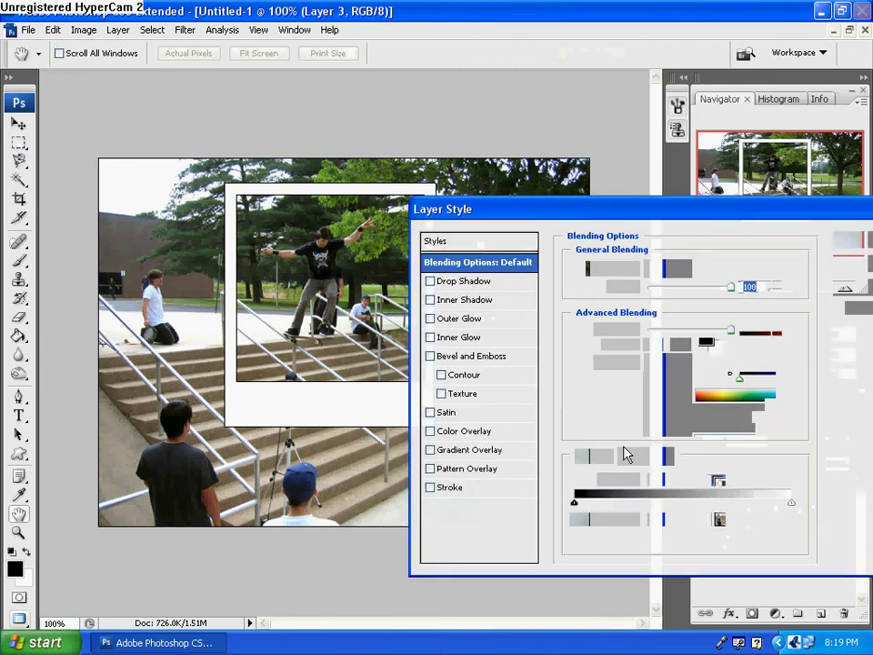
{"action": "left_click", "coordinate": [464, 281]}
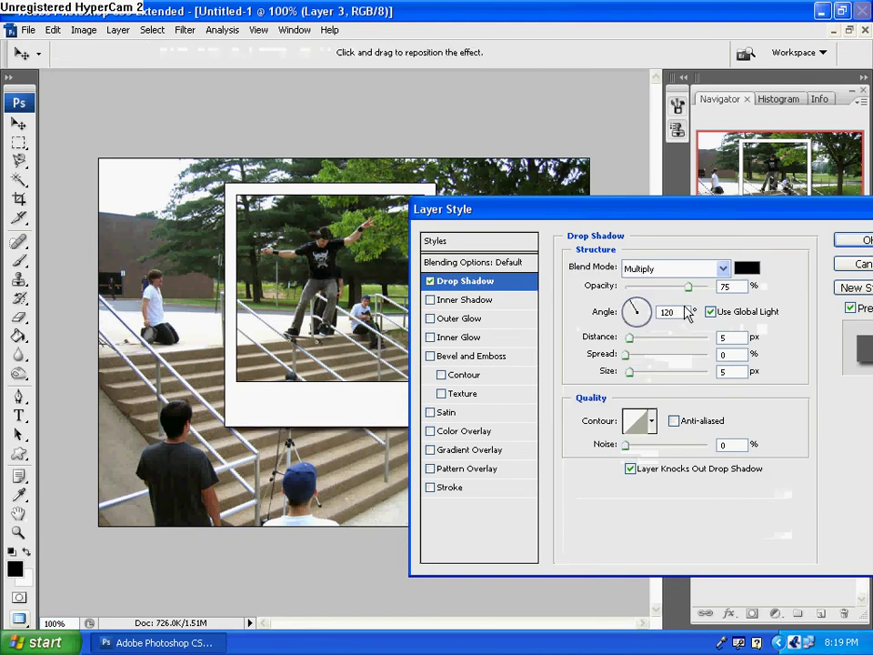
{"action": "left_click", "coordinate": [724, 269]}
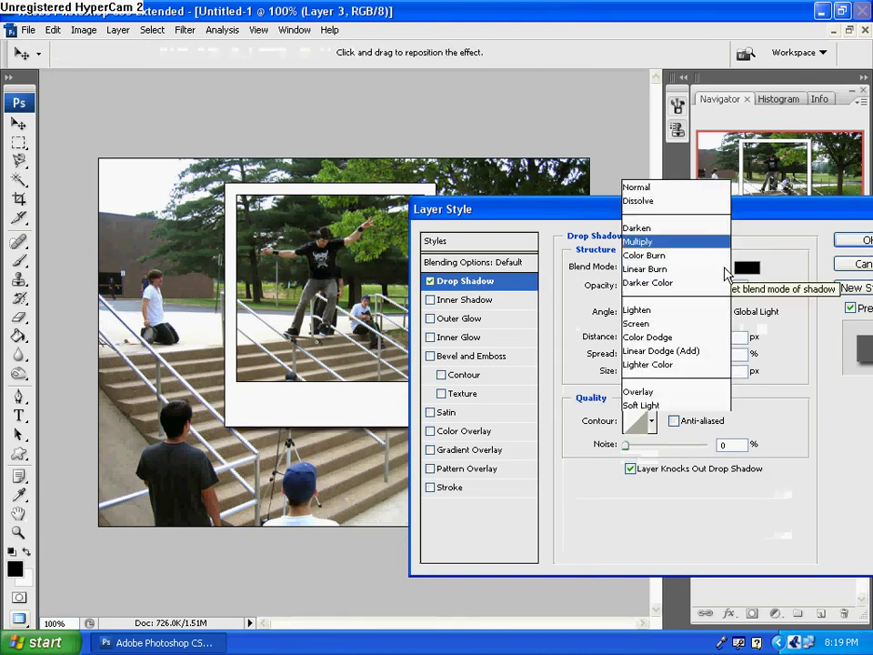
{"action": "left_click", "coordinate": [687, 8]}
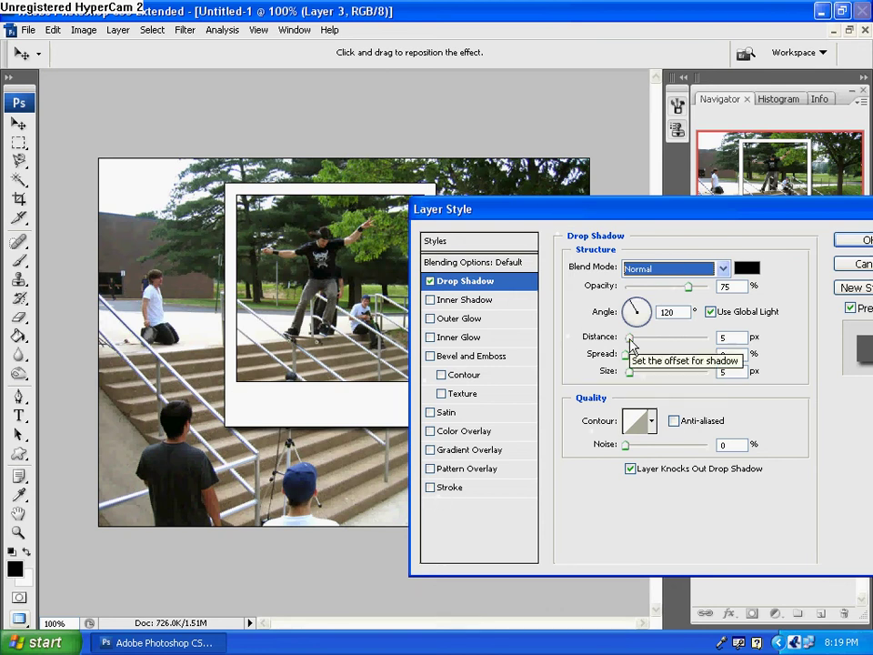
{"action": "left_click_drag", "start_coordinate": [629, 339], "coordinate": [634, 341]}
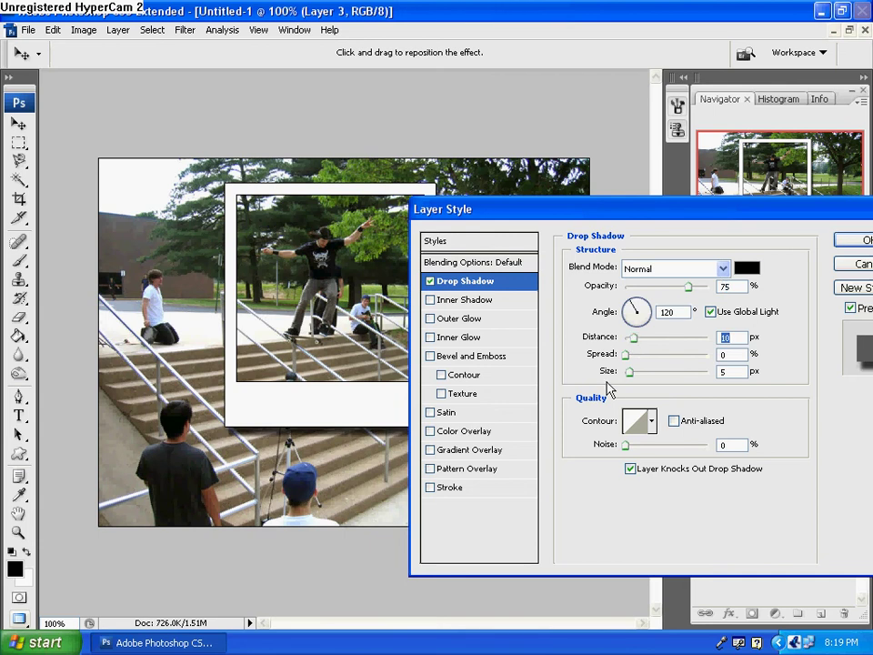
{"action": "left_click", "coordinate": [626, 354]}
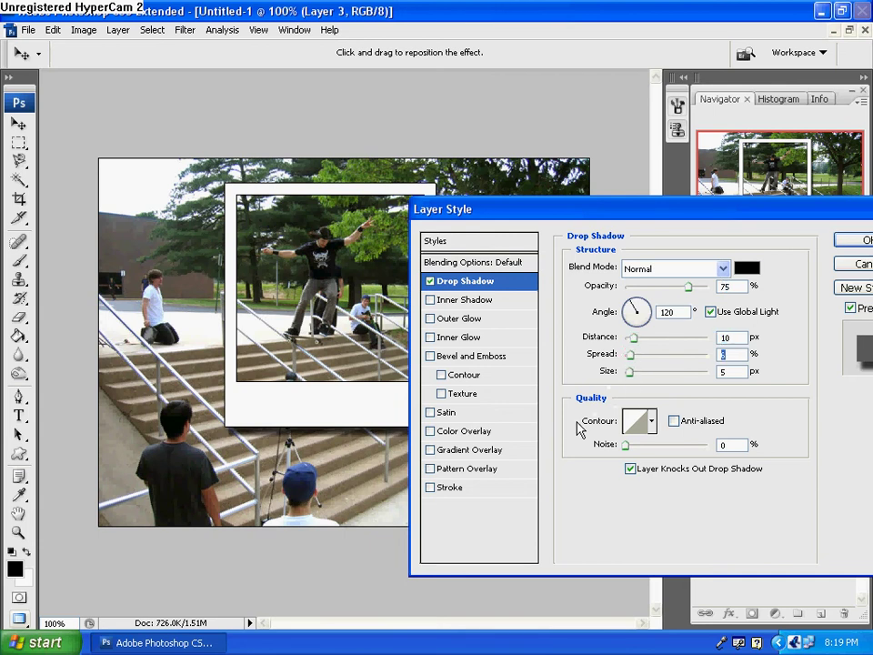
{"action": "left_click", "coordinate": [629, 372]}
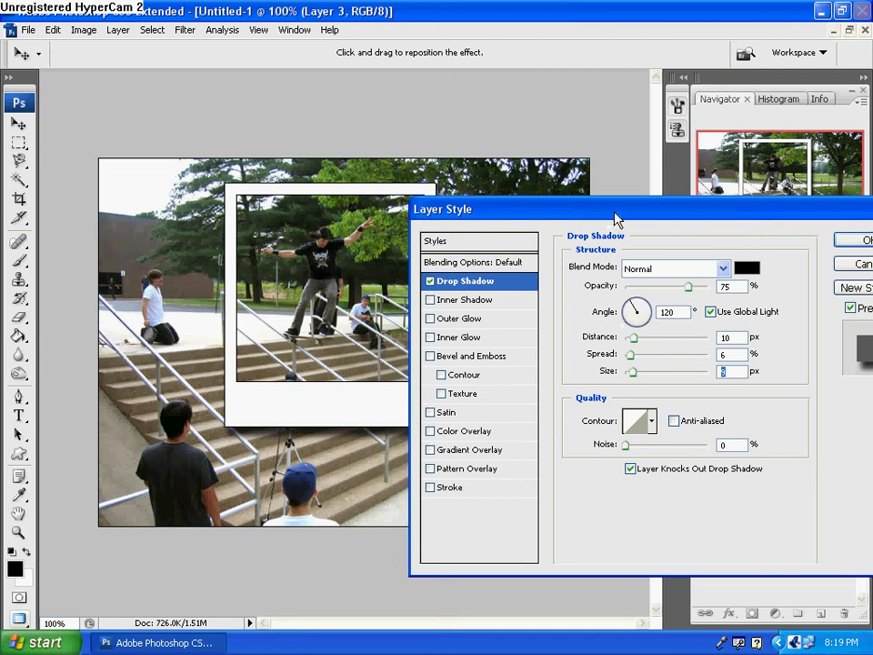
{"action": "left_click_drag", "start_coordinate": [614, 219], "coordinate": [551, 215]}
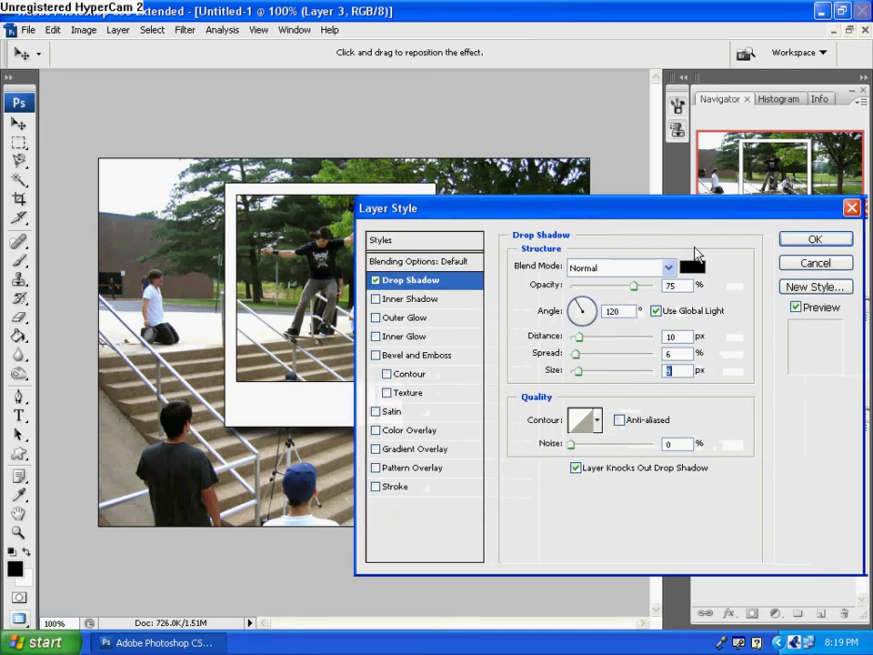
{"action": "left_click", "coordinate": [816, 240]}
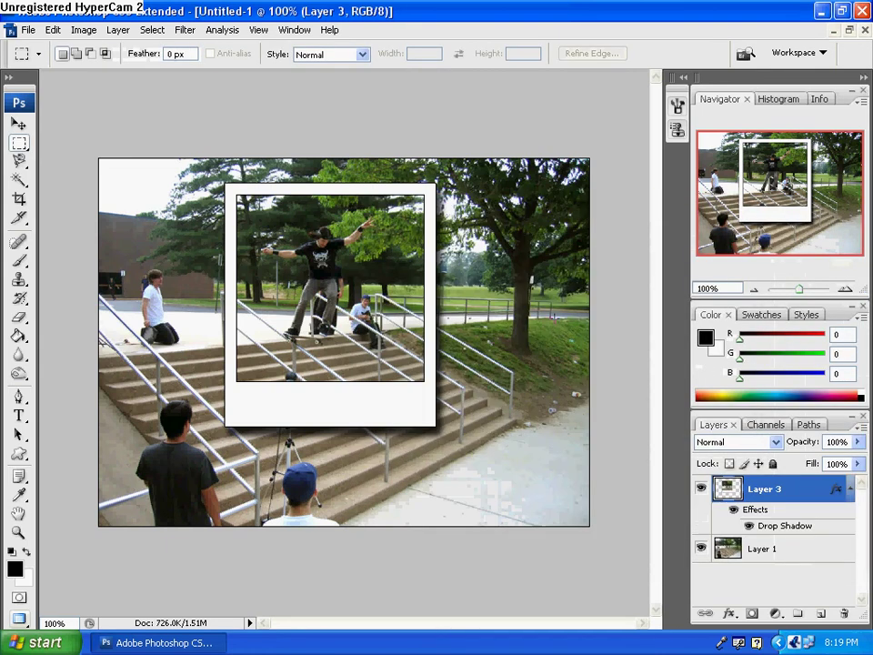
Shift the polaroid left and add a new empty layer above it.
{"action": "left_click", "coordinate": [851, 489]}
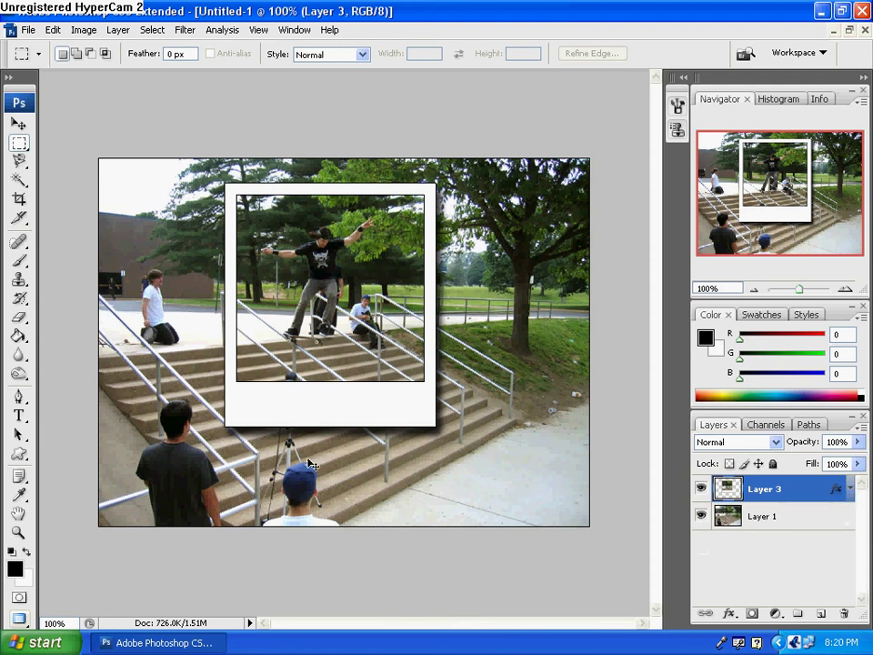
{"action": "left_click_drag", "start_coordinate": [309, 464], "coordinate": [291, 476]}
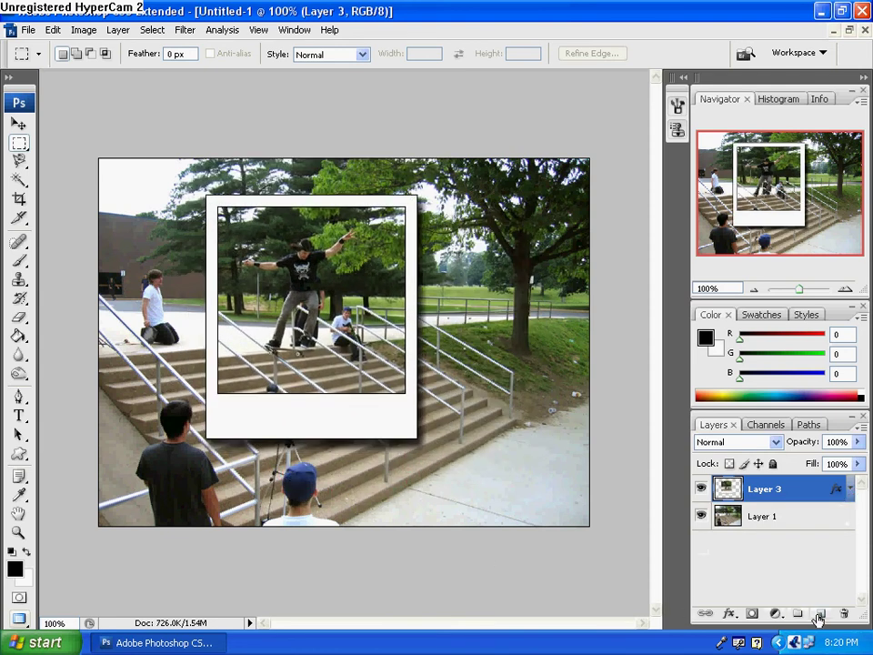
{"action": "left_click", "coordinate": [821, 615]}
Type SKATE in 48 pt Showcard Gothic in the polaroid's bottom margin.
{"action": "left_click", "coordinate": [18, 416]}
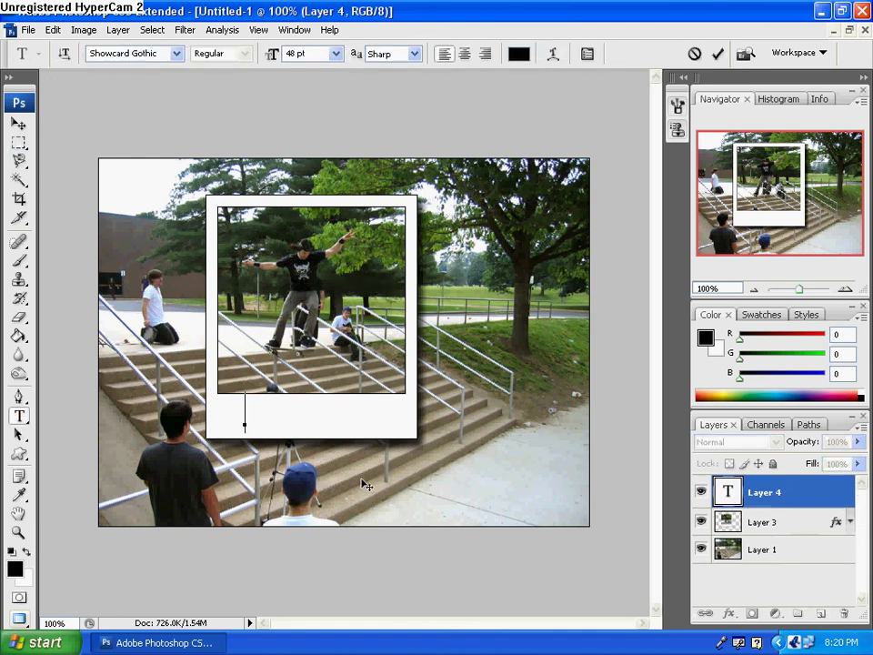
{"action": "type", "text": "SKATE"}
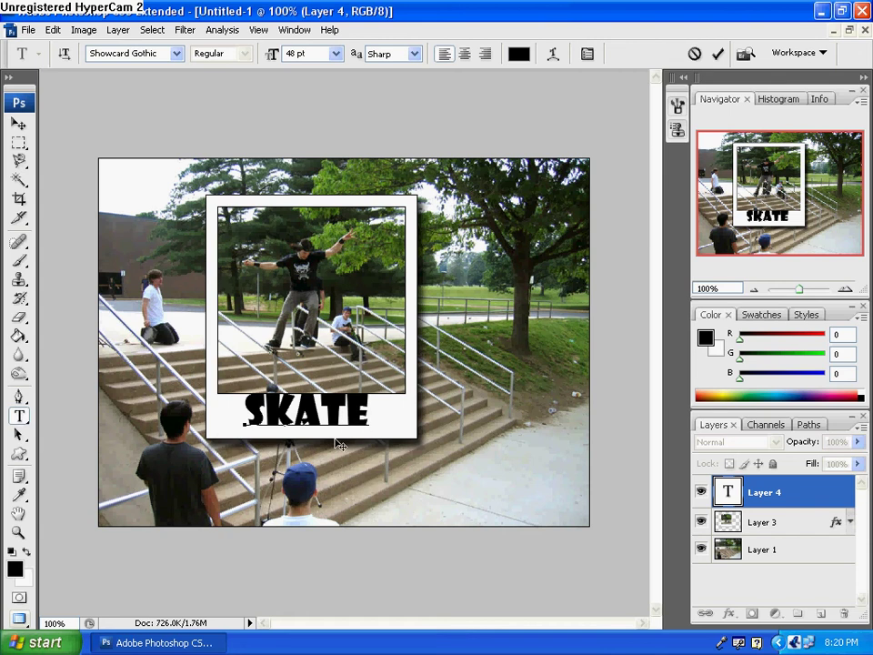
{"action": "left_click", "coordinate": [817, 493]}
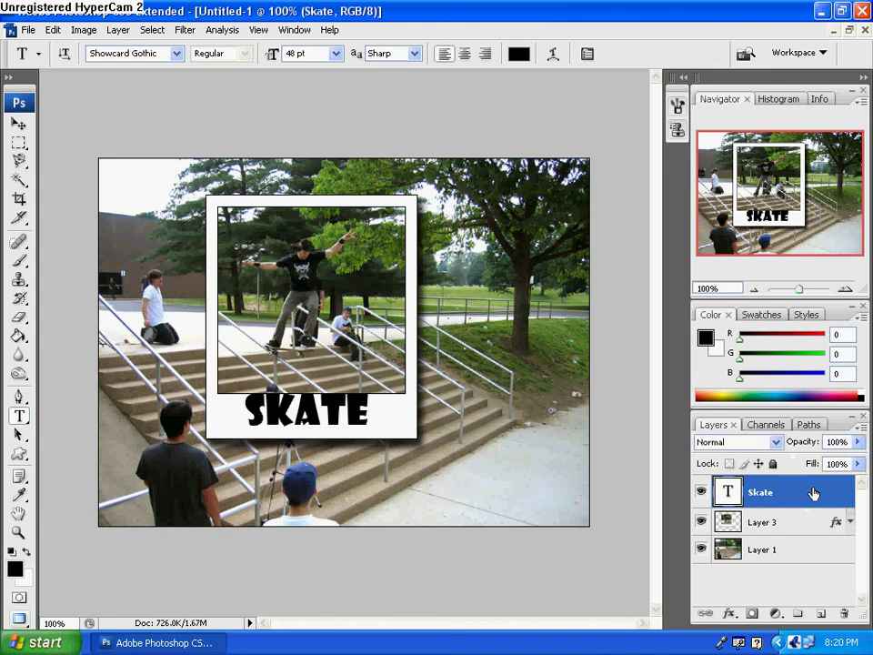
Rasterize the SKATE text, scale it to about 91%, and merge it into Layer 3.
{"action": "right_click", "coordinate": [814, 494]}
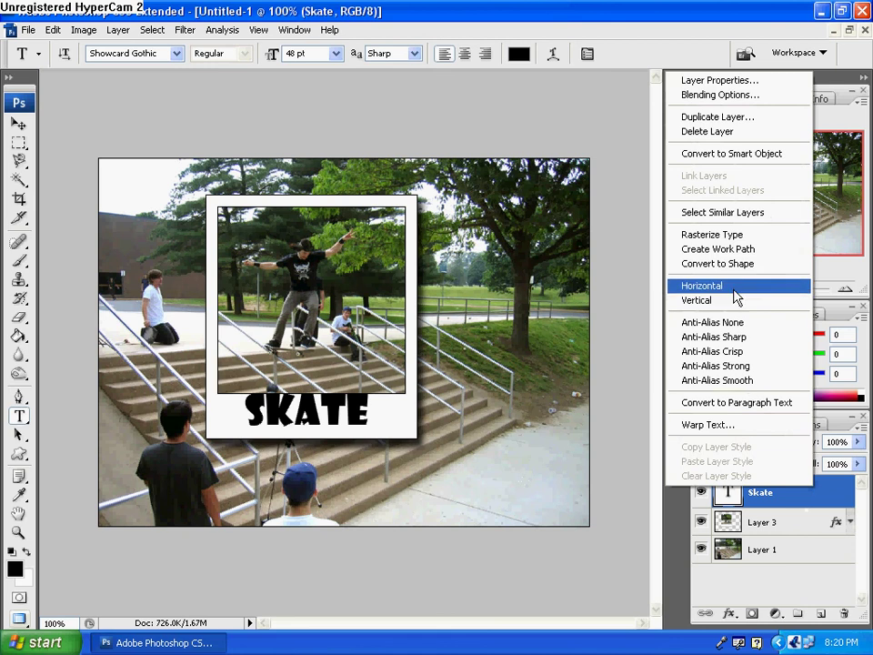
{"action": "left_click", "coordinate": [700, 235]}
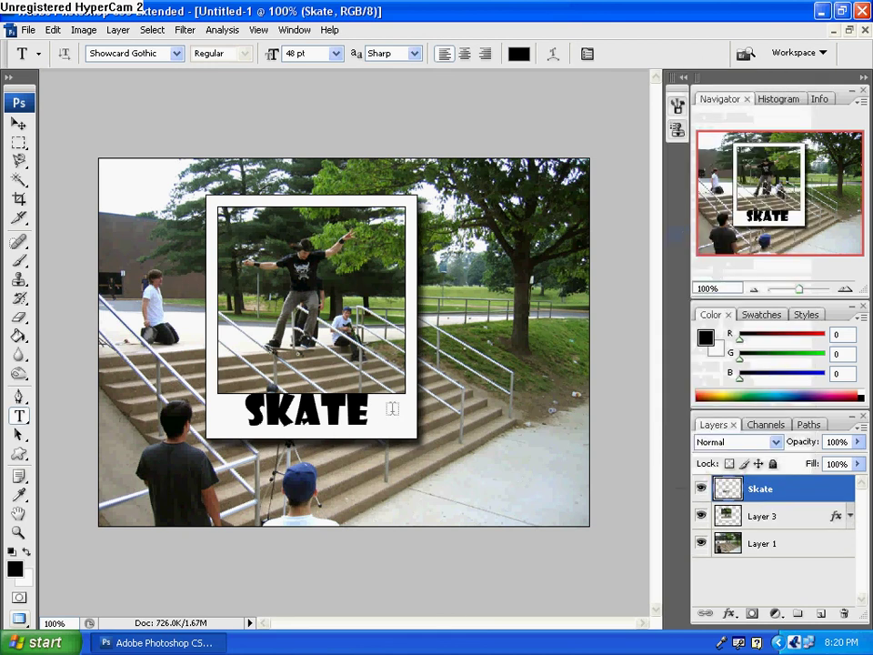
{"action": "key", "text": "ctrl+t"}
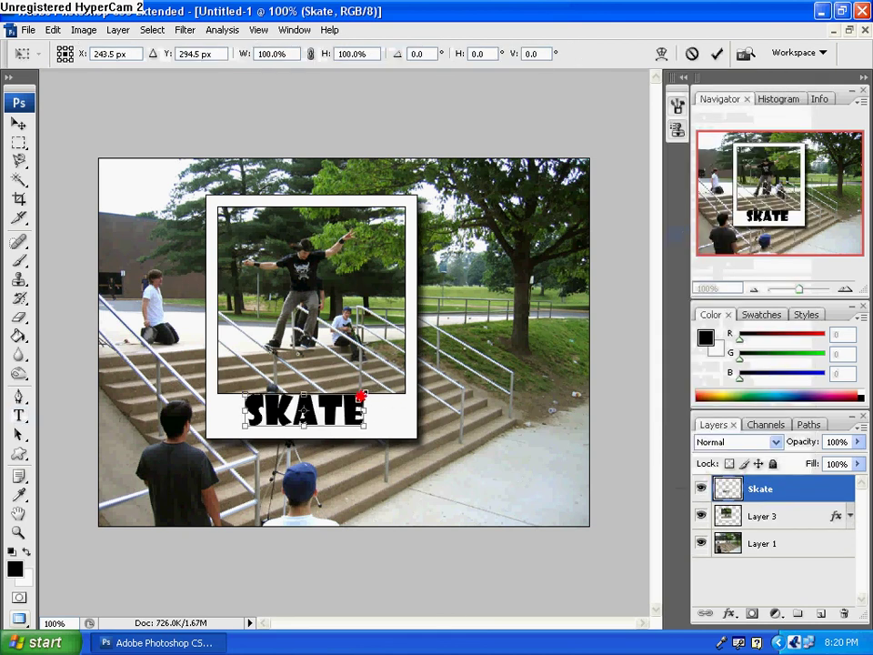
{"action": "left_click_drag", "start_coordinate": [370, 392], "coordinate": [356, 399]}
{"action": "key", "text": "Return"}
{"action": "key", "text": "t"}
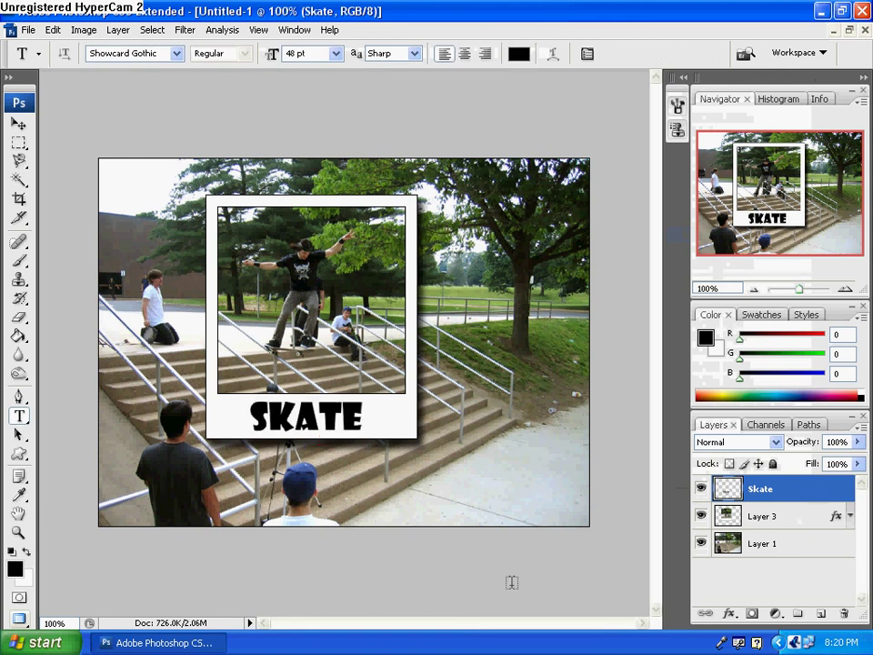
{"action": "key", "text": "ctrl+e"}
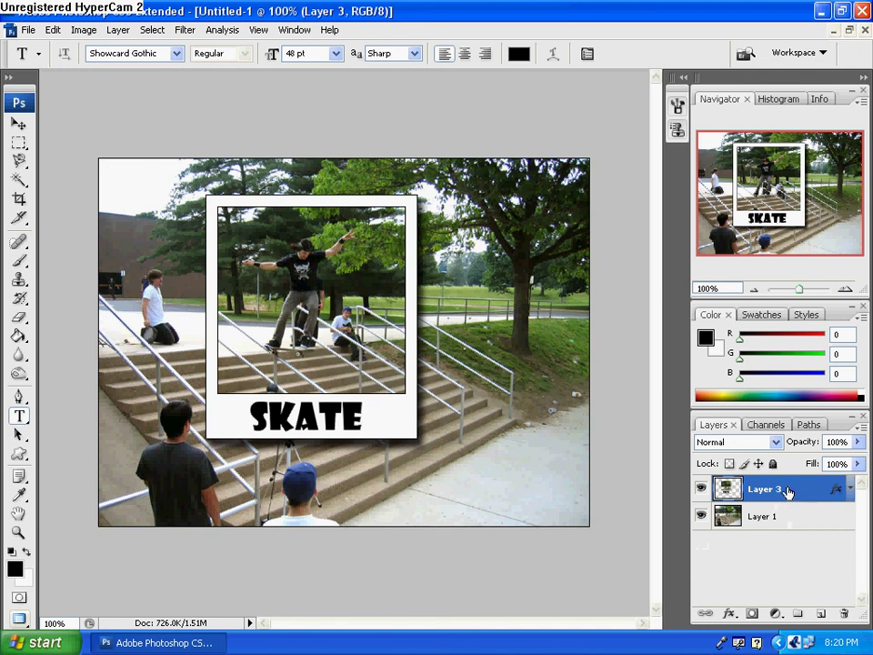
Nudge the polaroid right, load its outline as a selection, and minimize Untitled-1.
{"action": "left_click_drag", "start_coordinate": [331, 462], "coordinate": [357, 464]}
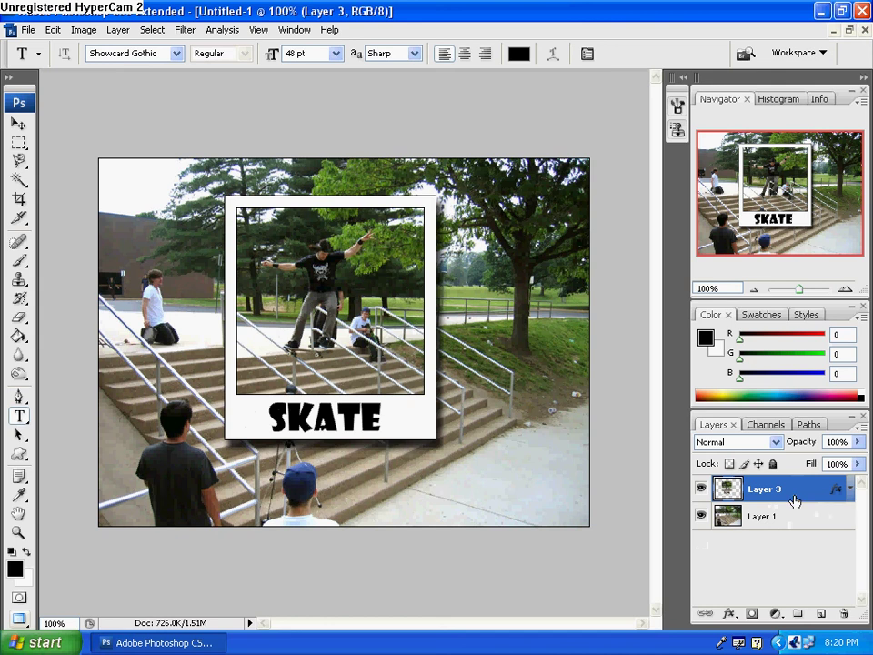
{"action": "left_click", "coordinate": [728, 489], "text": "ctrl"}
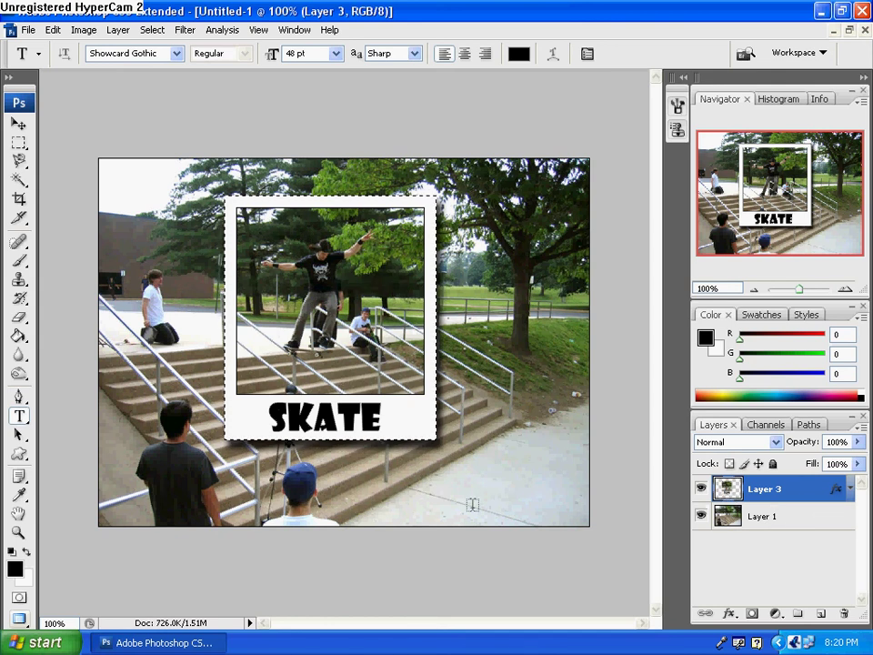
{"action": "left_click", "coordinate": [832, 30]}
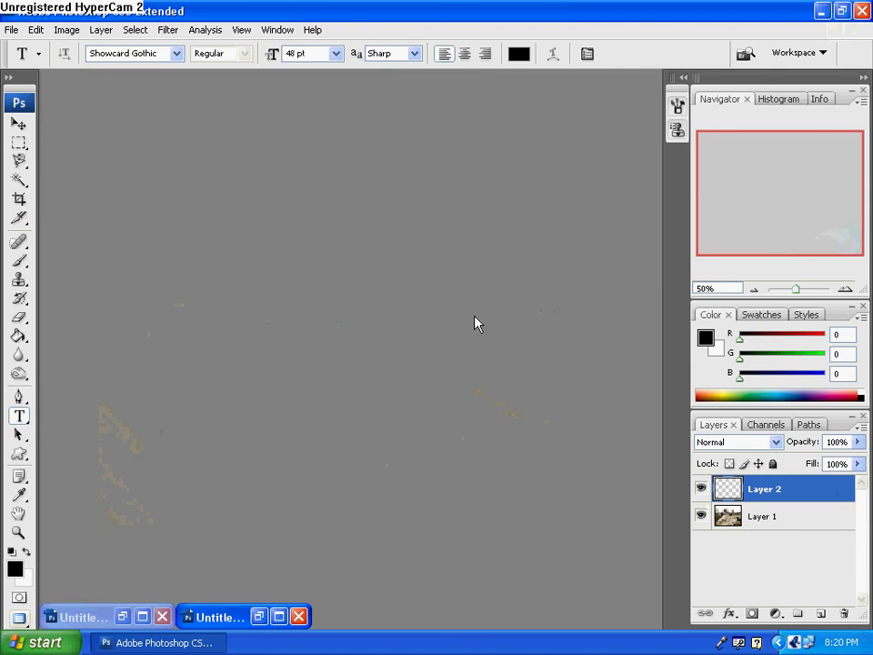
{"action": "double_click", "coordinate": [87, 616]}
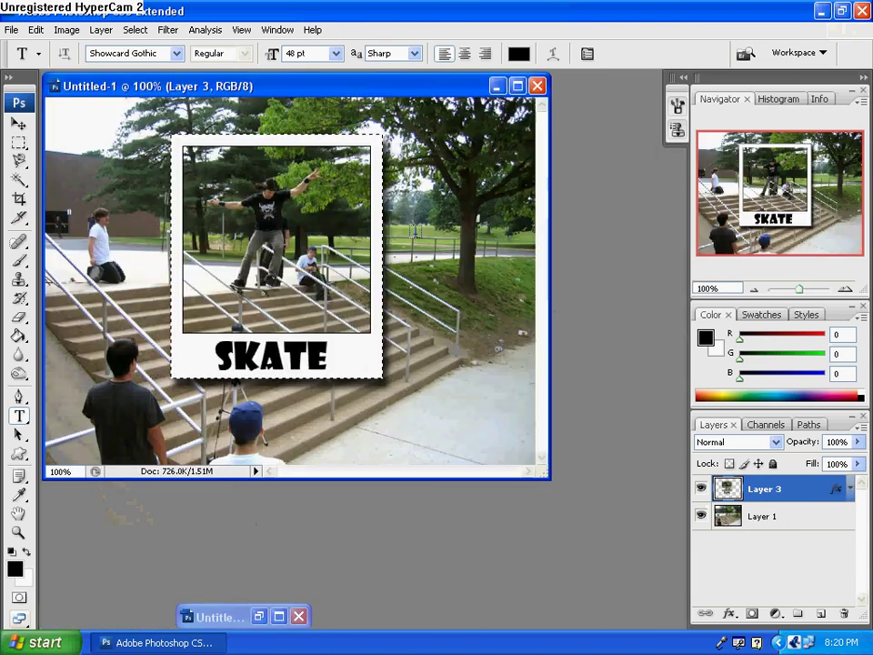
{"action": "left_click", "coordinate": [498, 85]}
Maximize the Red Bull photo, paste the polaroid, and move it to the upper left.
{"action": "double_click", "coordinate": [208, 623]}
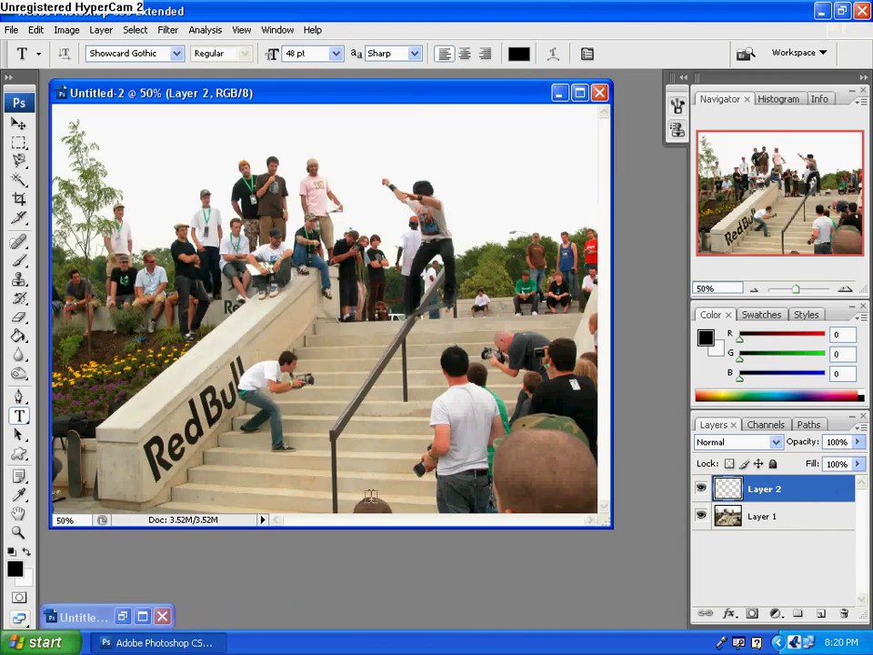
{"action": "left_click", "coordinate": [579, 94]}
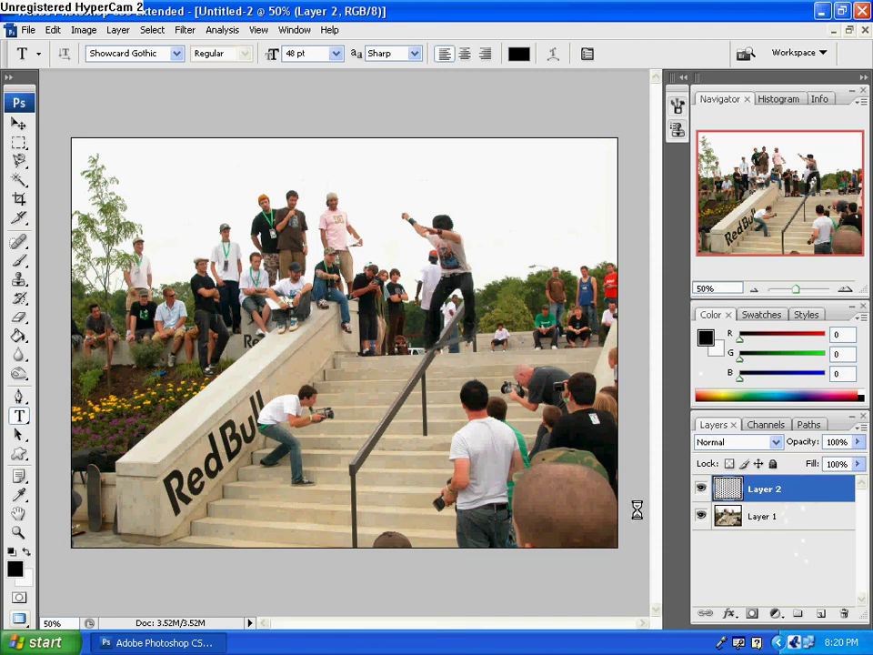
{"action": "key", "text": "ctrl+v"}
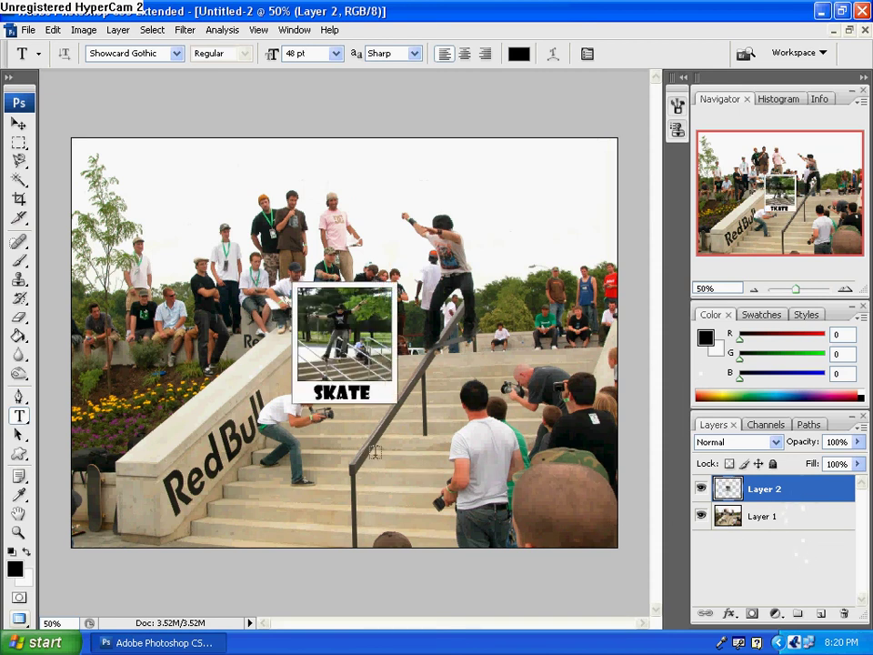
{"action": "left_click_drag", "start_coordinate": [382, 452], "coordinate": [269, 396]}
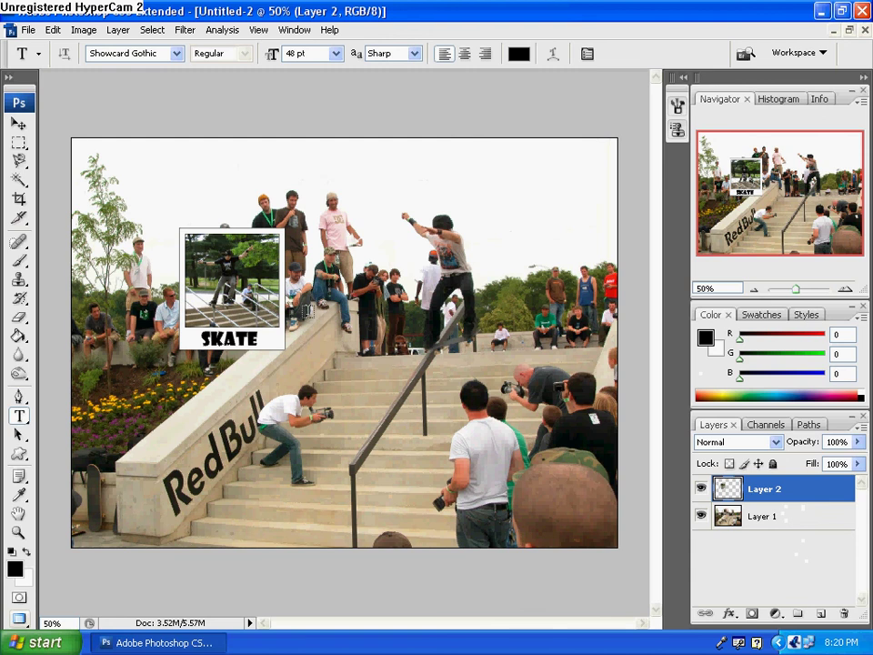
Enlarge the polaroid to about 121%, tilt it about -17°, and place it above the crowd.
{"action": "key", "text": "ctrl+t"}
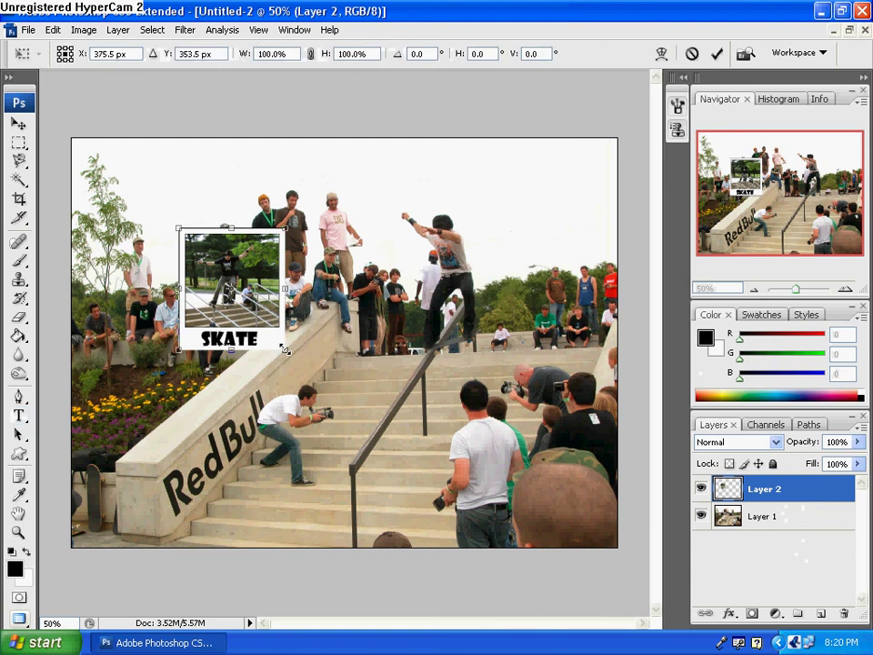
{"action": "left_click_drag", "start_coordinate": [285, 348], "coordinate": [324, 358]}
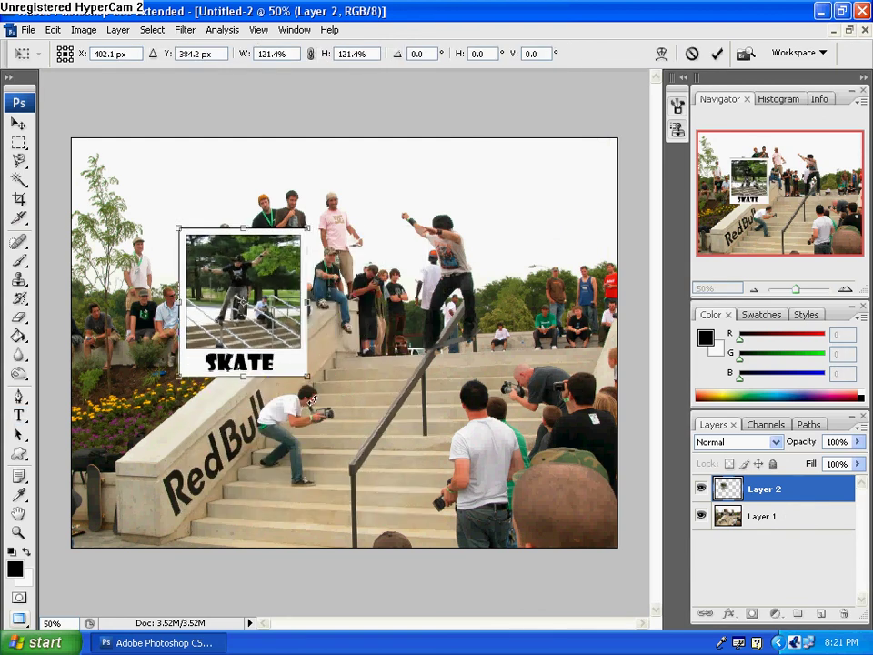
{"action": "left_click_drag", "start_coordinate": [312, 400], "coordinate": [342, 369]}
{"action": "key", "text": "Return"}
{"action": "key", "text": "t"}
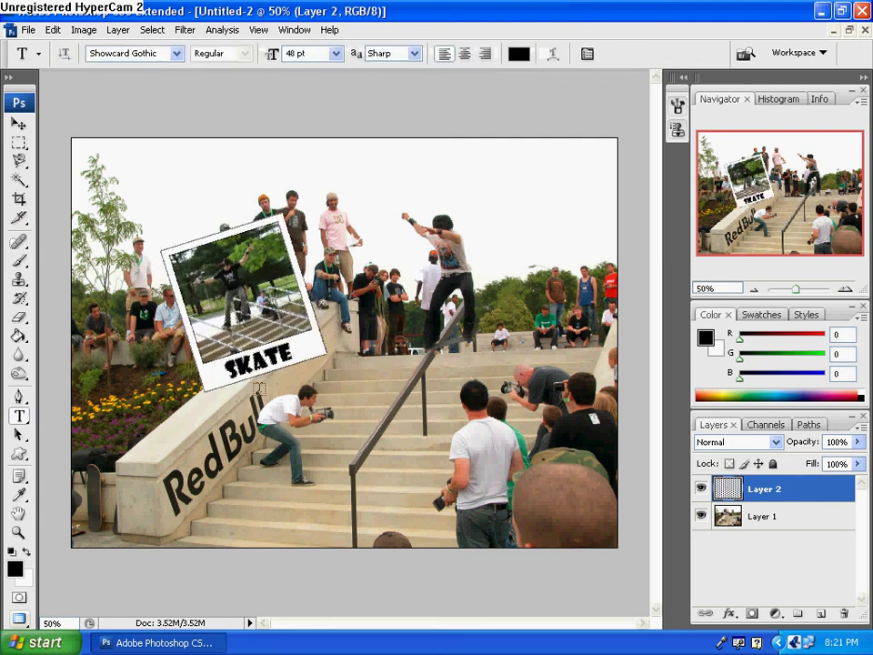
{"action": "left_click_drag", "start_coordinate": [259, 387], "coordinate": [272, 324]}
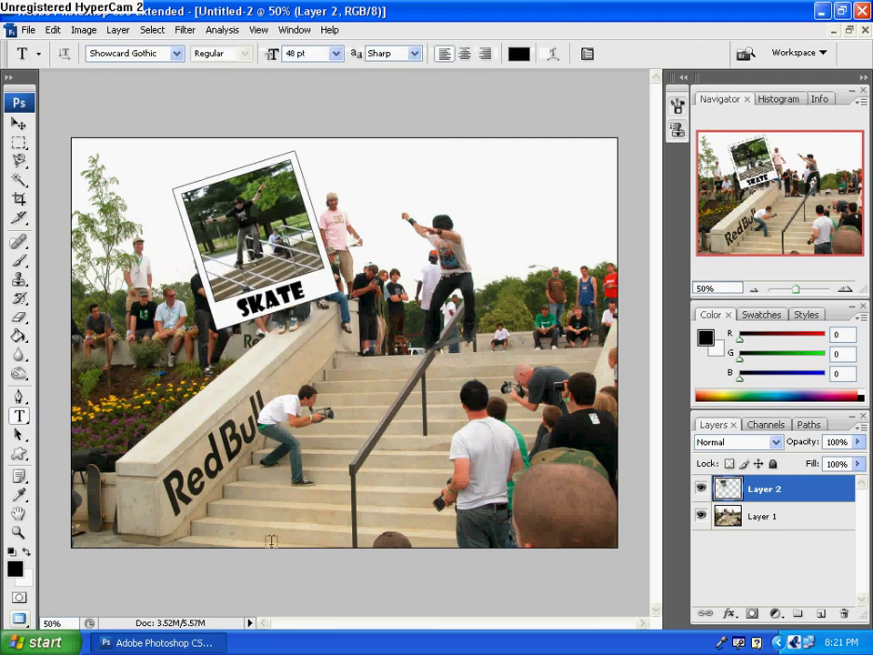